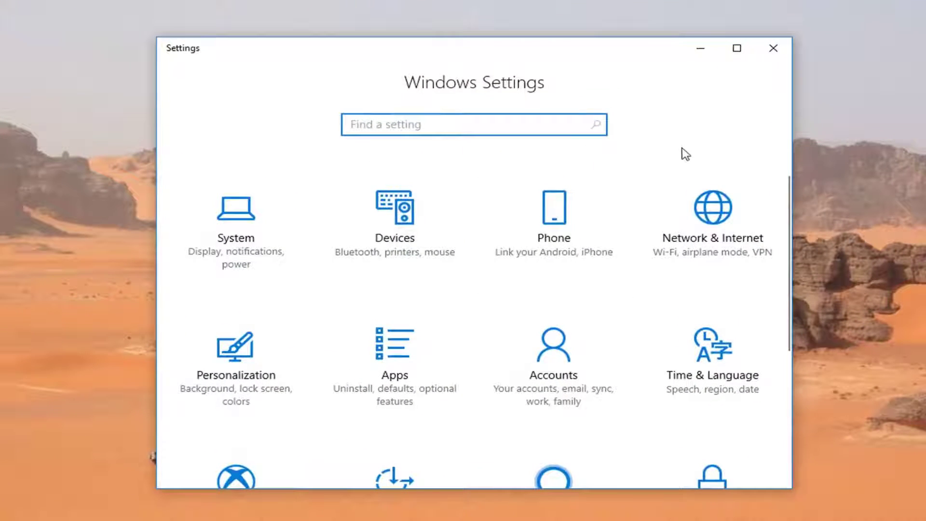
# Go to Update & Security in Settings and show its Recovery page
pyautogui.scroll(-5, 759, 186)
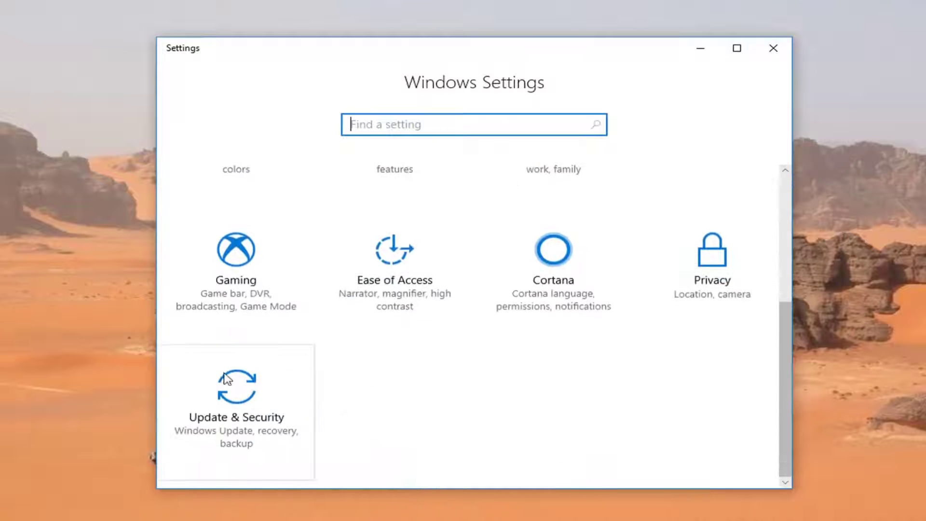
pyautogui.click(237, 409)
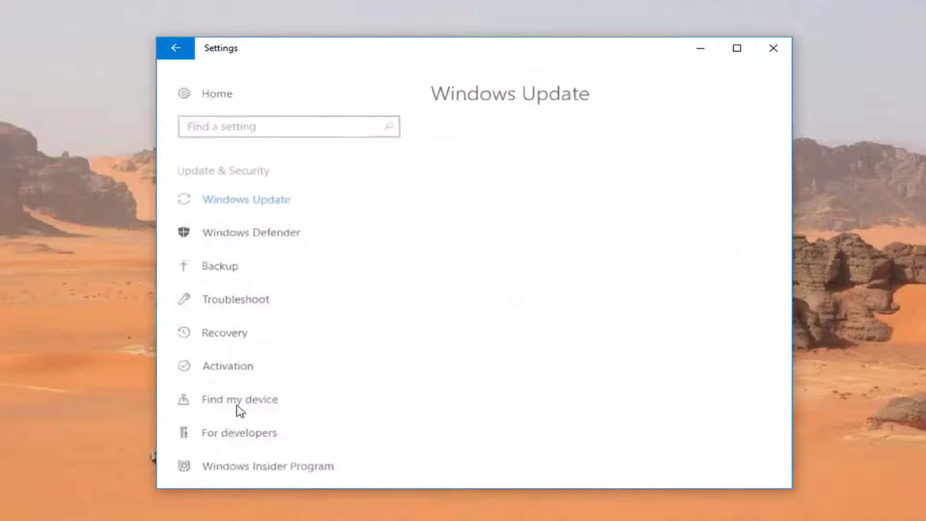
pyautogui.click(229, 337)
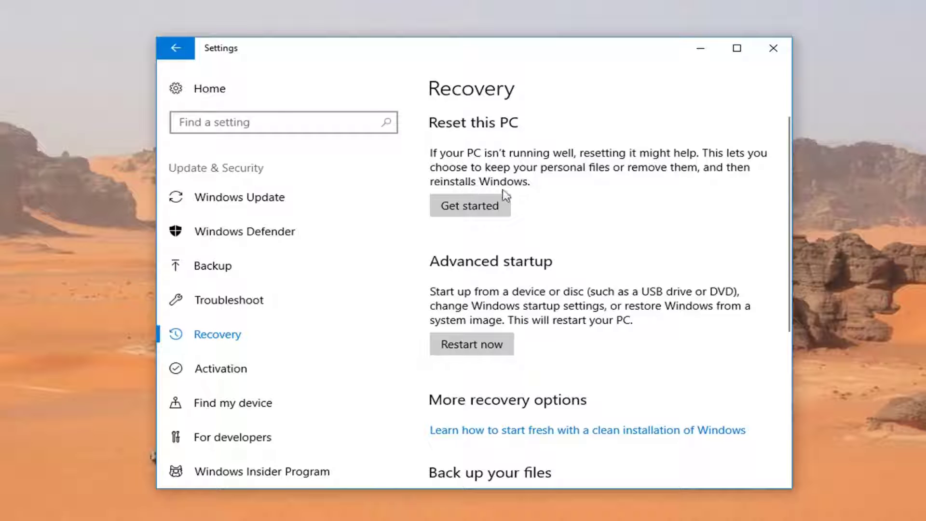
# Start Reset this PC and choose to remove everything
pyautogui.click(466, 213)
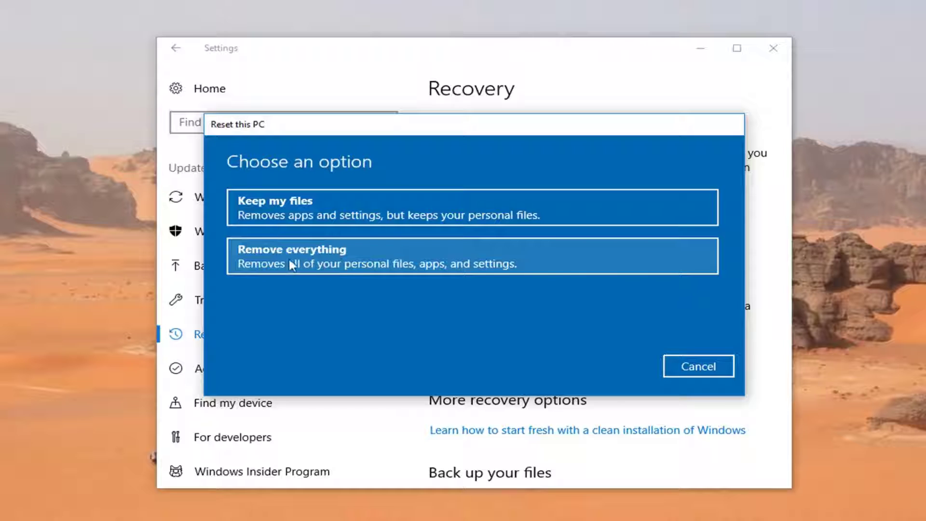
pyautogui.click(369, 263)
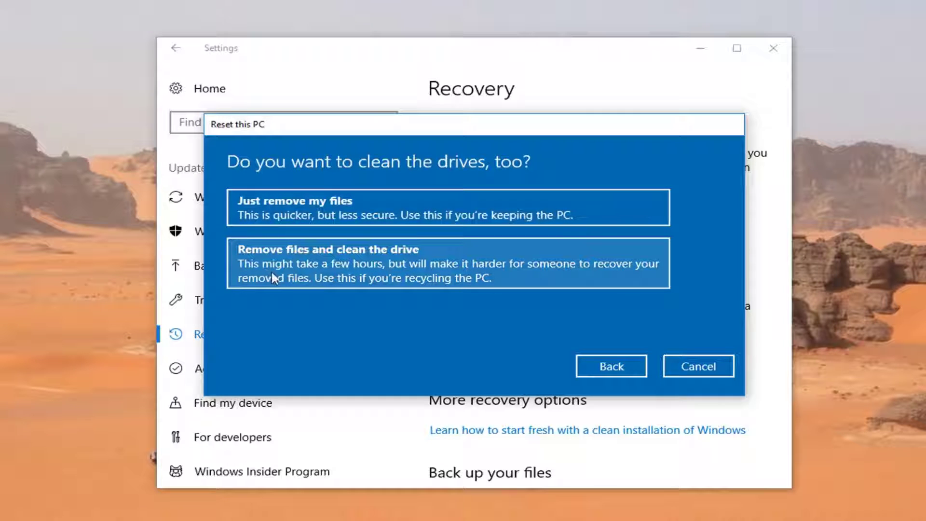
# Choose Just remove my files so the drive is not cleaned
pyautogui.click(293, 208)
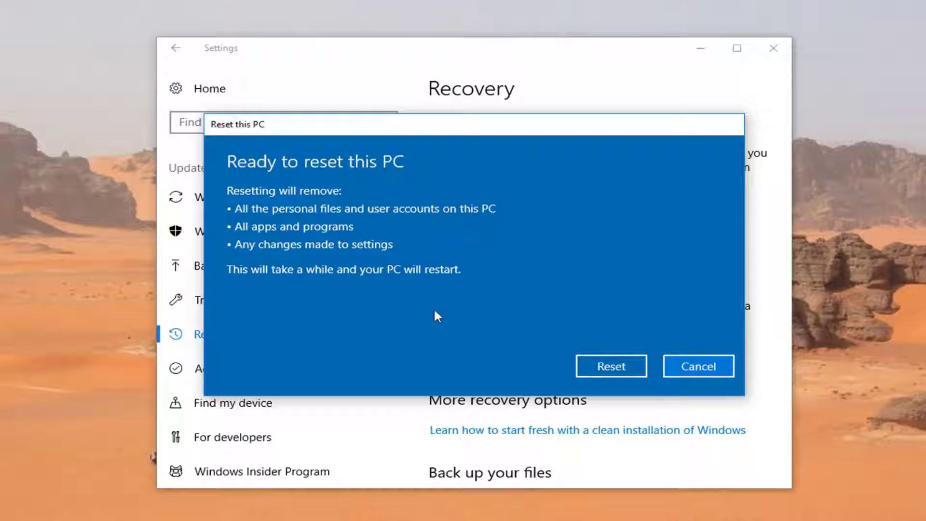
# Confirm Reset on the Ready to reset this PC summary
pyautogui.click(611, 369)
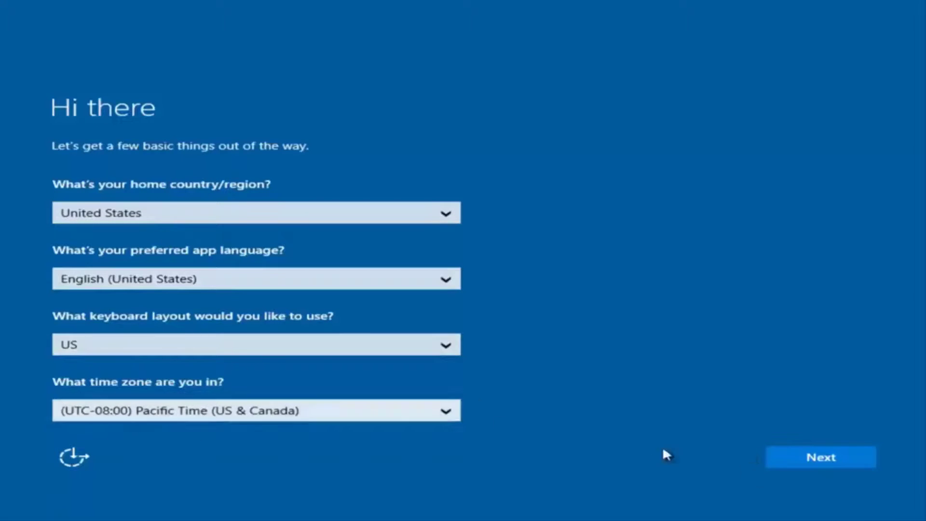
# Confirm United States region, English, US keyboard and Pacific Time, then accept the license terms
pyautogui.click(827, 463)
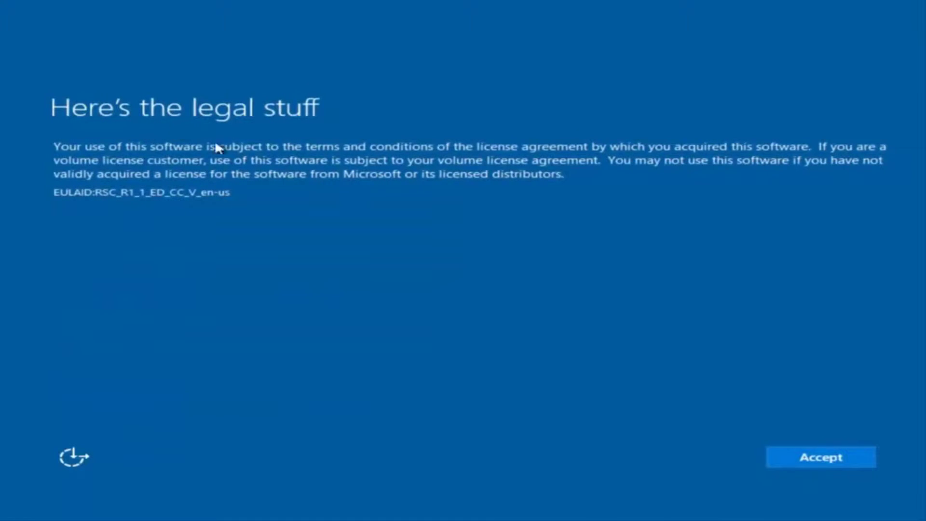
pyautogui.click(830, 457)
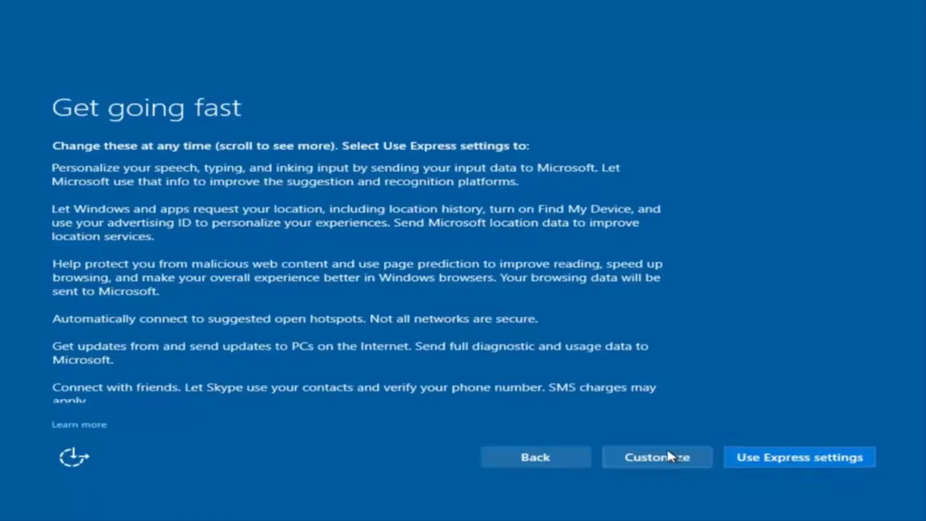
# Choose customized settings and review the Personalization toggles, leaving them unchanged
pyautogui.click(665, 461)
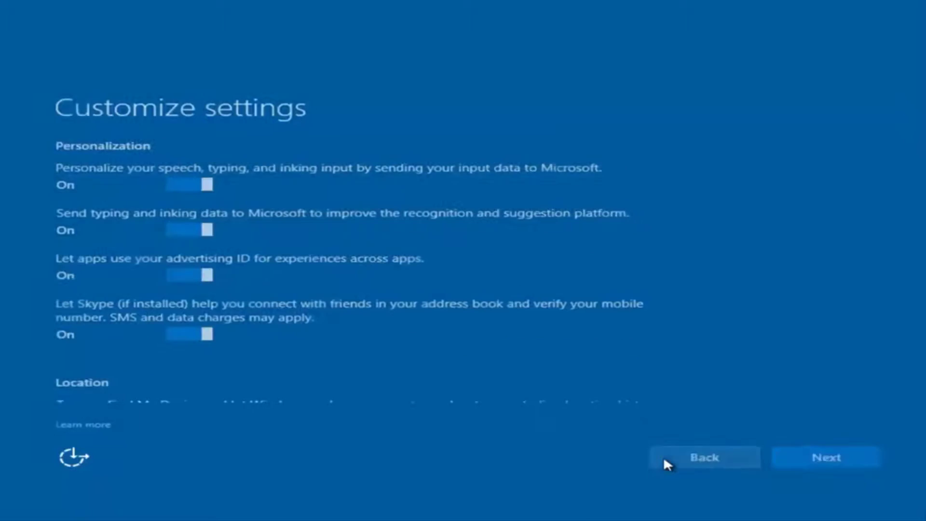
pyautogui.scroll(-1, 231, 212)
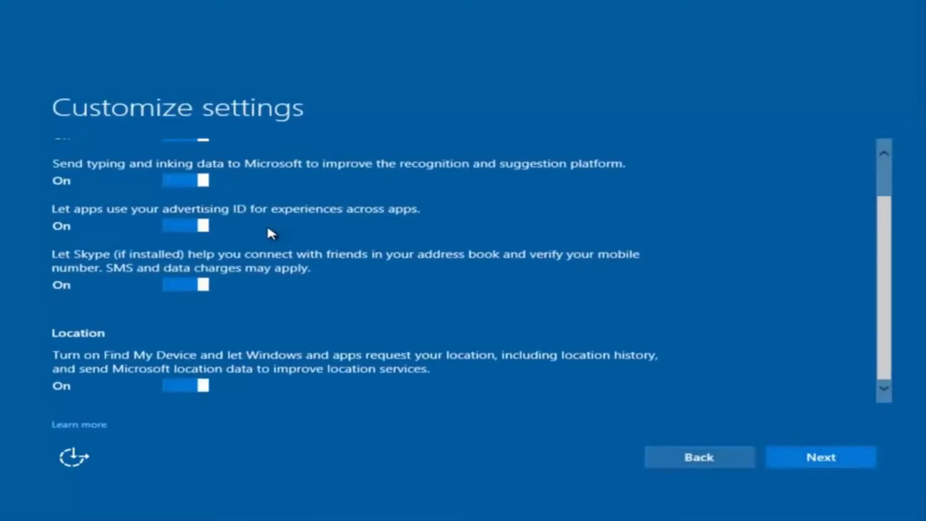
pyautogui.scroll(1, 265, 235)
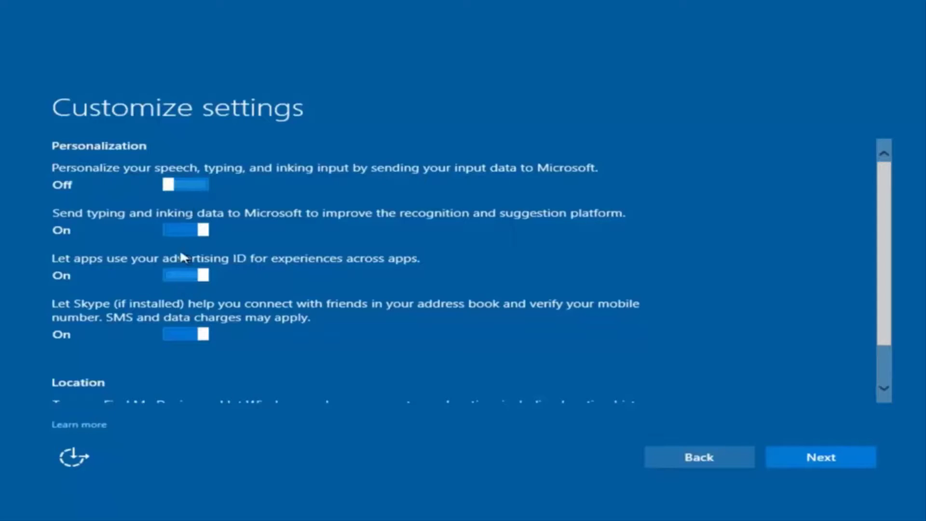
pyautogui.scroll(-1, 193, 294)
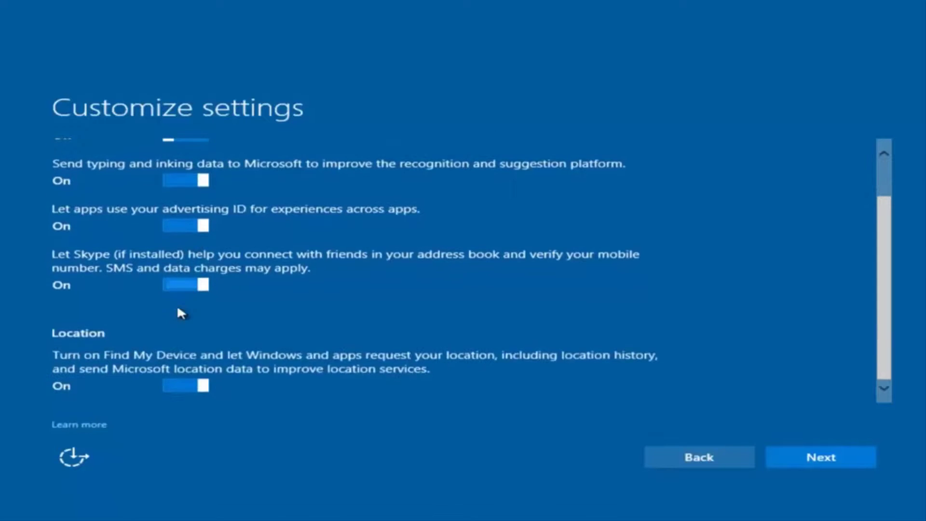
pyautogui.scroll(1, 217, 299)
pyautogui.scroll(-1, 213, 333)
pyautogui.scroll(1, 237, 289)
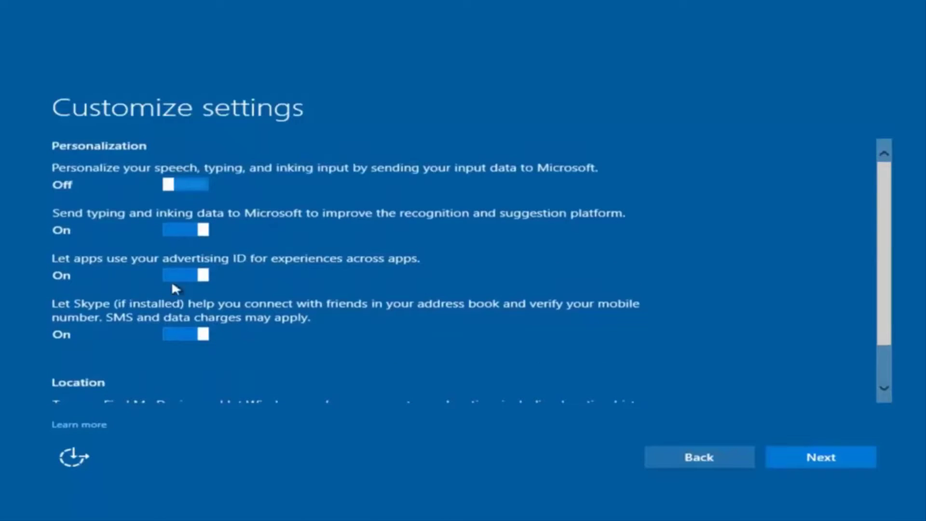
# Advance past Connectivity to the Browser, protection, and update page, all options On
pyautogui.click(806, 461)
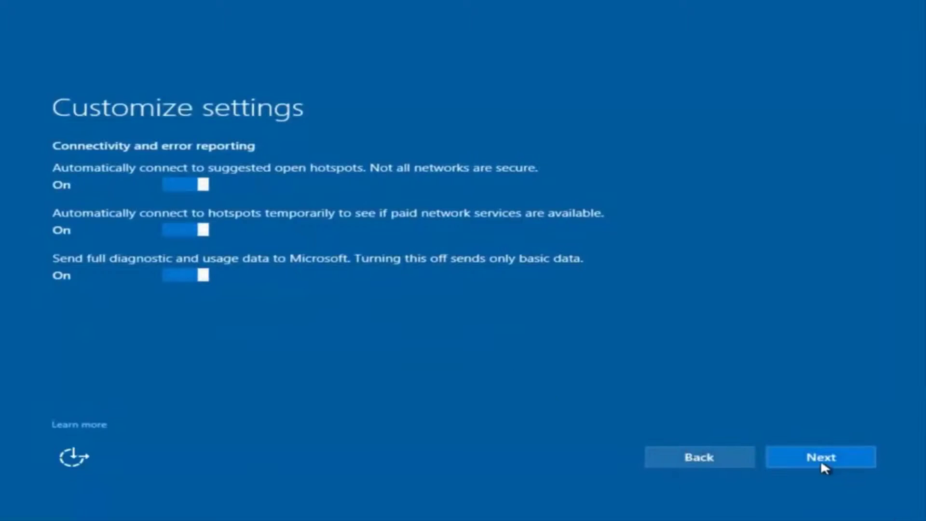
pyautogui.click(821, 459)
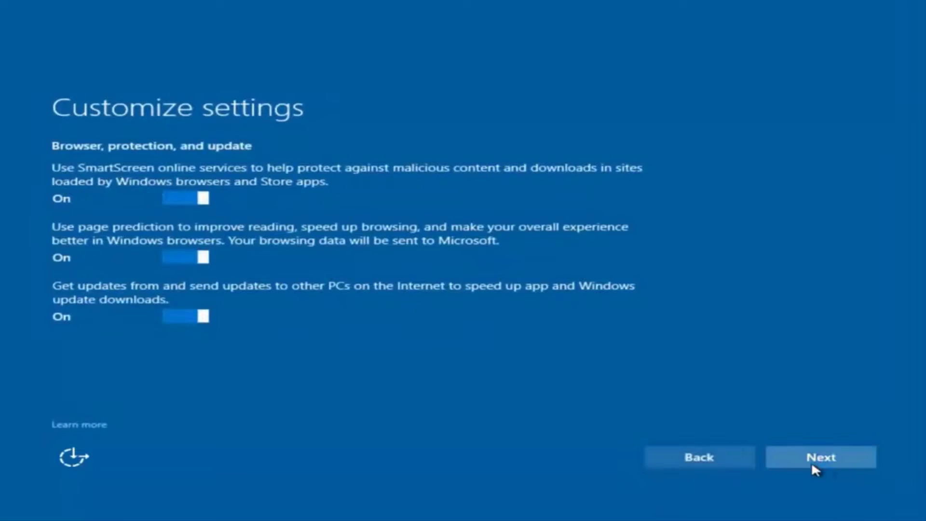
pyautogui.click(814, 462)
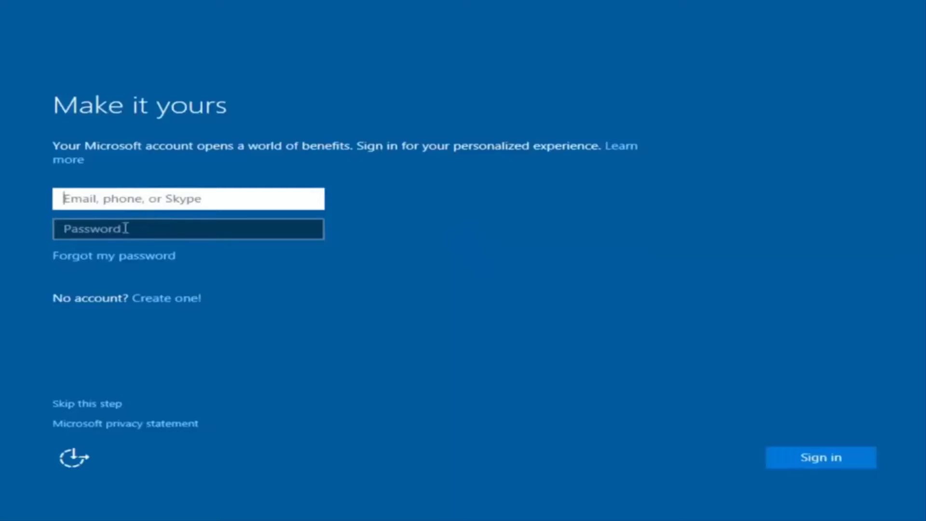
# Wait for the Make it yours Microsoft account sign-in page and select its sign-in area
pyautogui.click(411, 203)
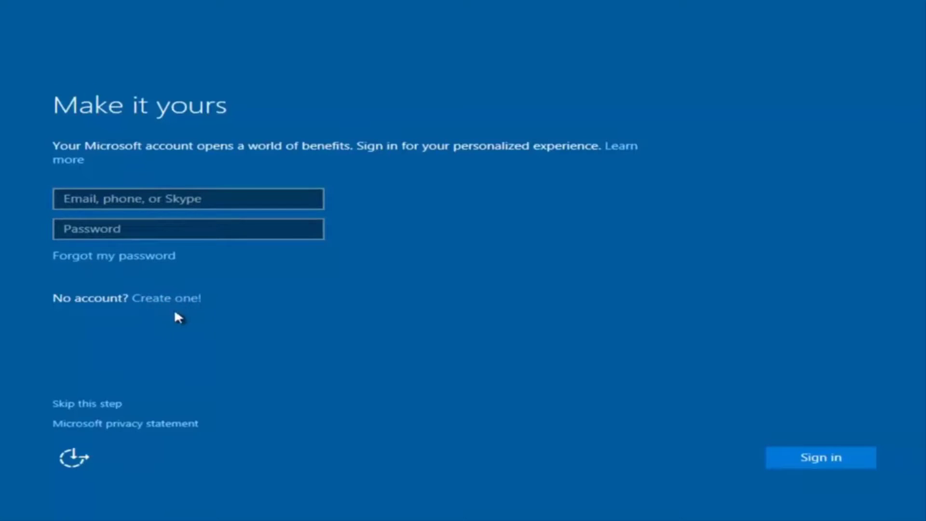
# Skip Microsoft sign-in and enter the local account's user name, fixing typos
pyautogui.click(90, 404)
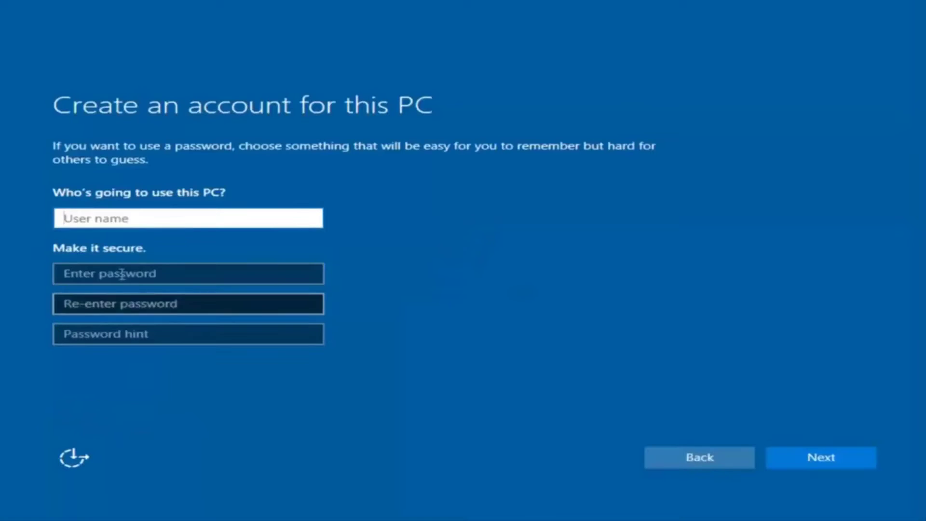
pyautogui.write('exam[pl')
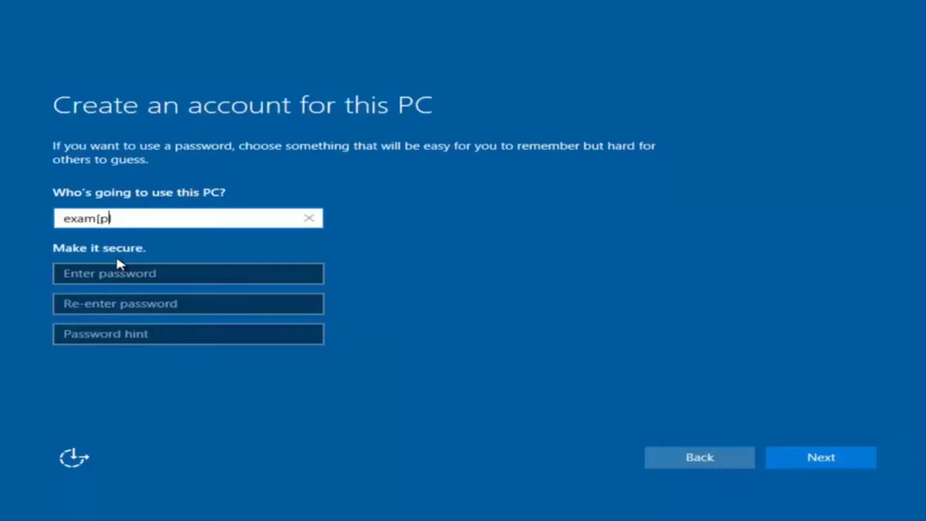
pyautogui.press('BackSpace')
pyautogui.press('BackSpace')
pyautogui.press('BackSpace')
pyautogui.write('[pl')
pyautogui.press('BackSpace')
pyautogui.press('BackSpace')
pyautogui.press('BackSpace')
pyautogui.write('ple')
# Enter the account password, fill in the confirmation and hint fields, and submit the account
pyautogui.click(115, 274)
pyautogui.write('ex')
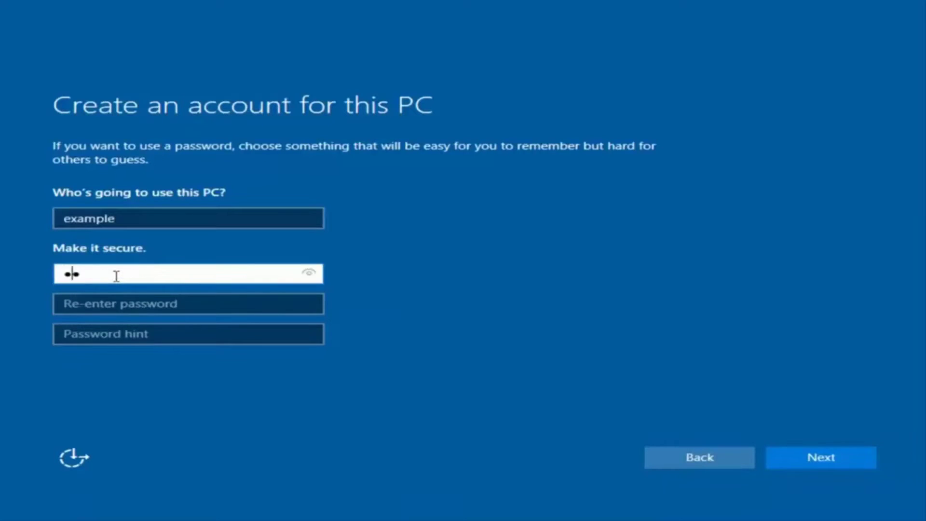
pyautogui.write('ample12')
pyautogui.click(180, 304)
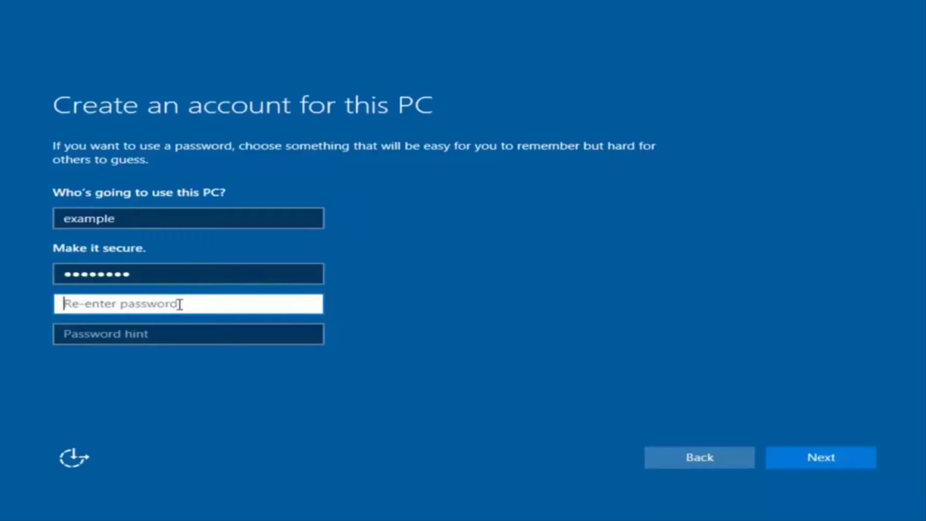
pyautogui.write('example12')
pyautogui.click(169, 336)
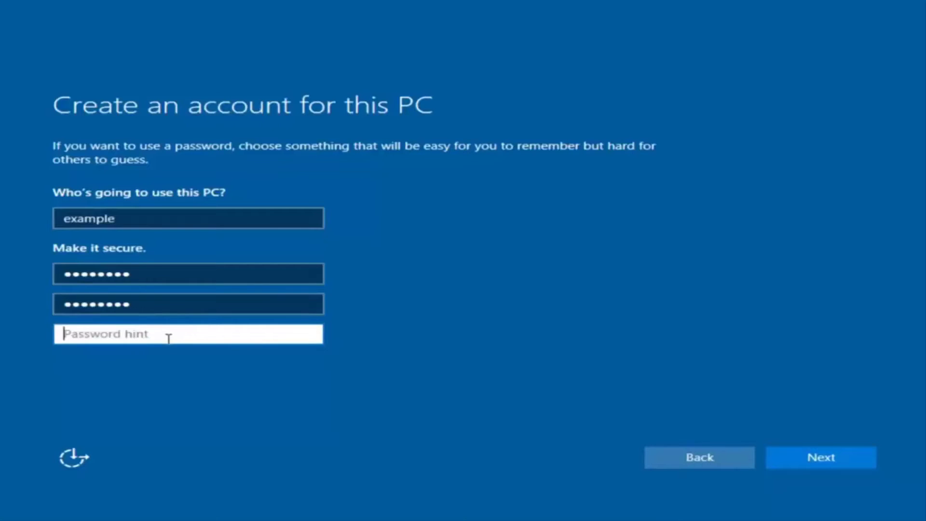
pyautogui.write('pass')
pyautogui.click(836, 461)
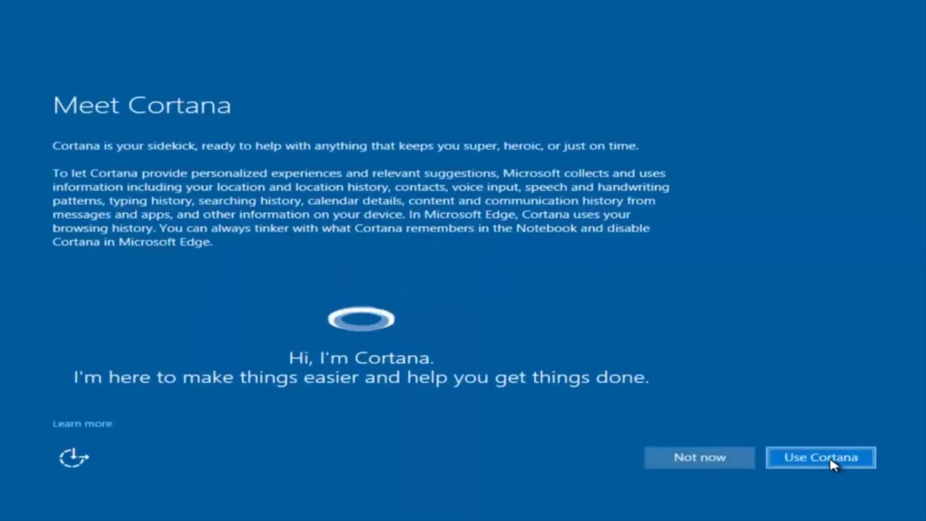
# Choose Use Cortana on the Meet Cortana page
pyautogui.click(680, 450)
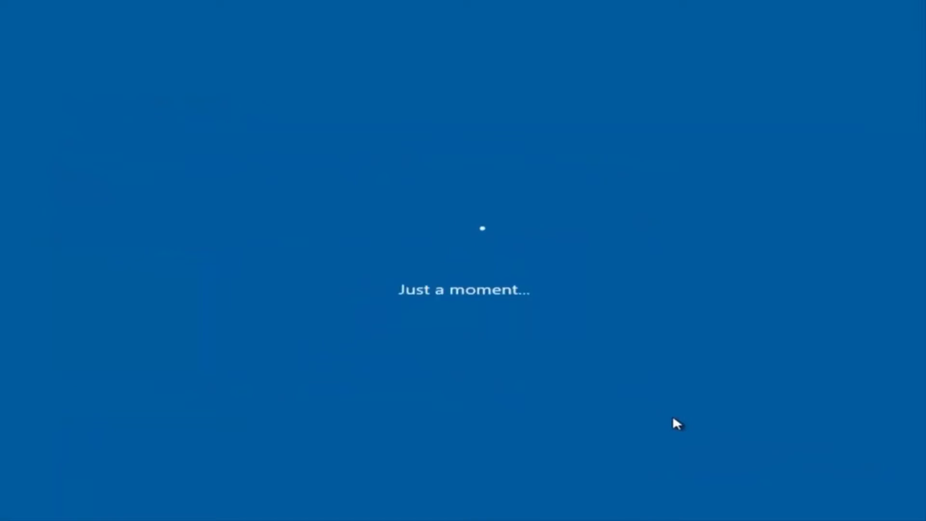